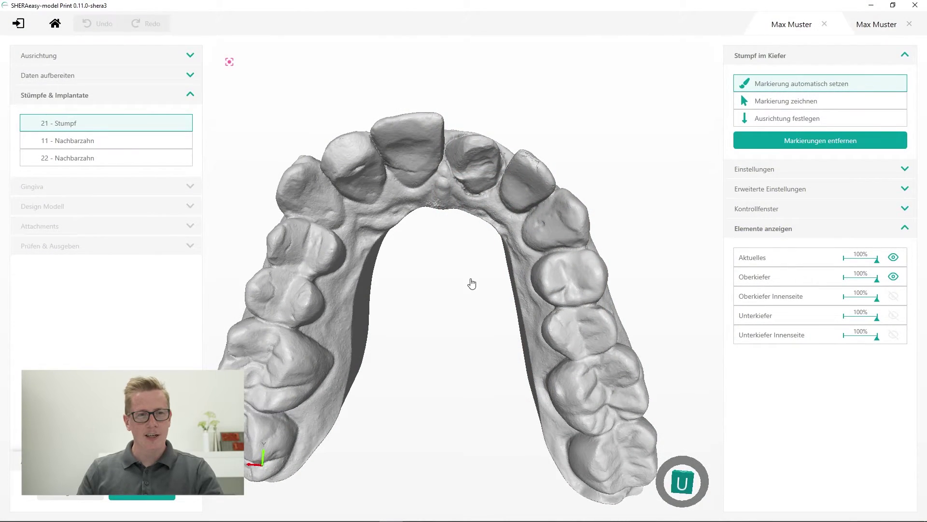
Shift and rotate the upper jaw view to show die 21's automatic margin marking.
middle_click_drag(472, 283, 467, 314)
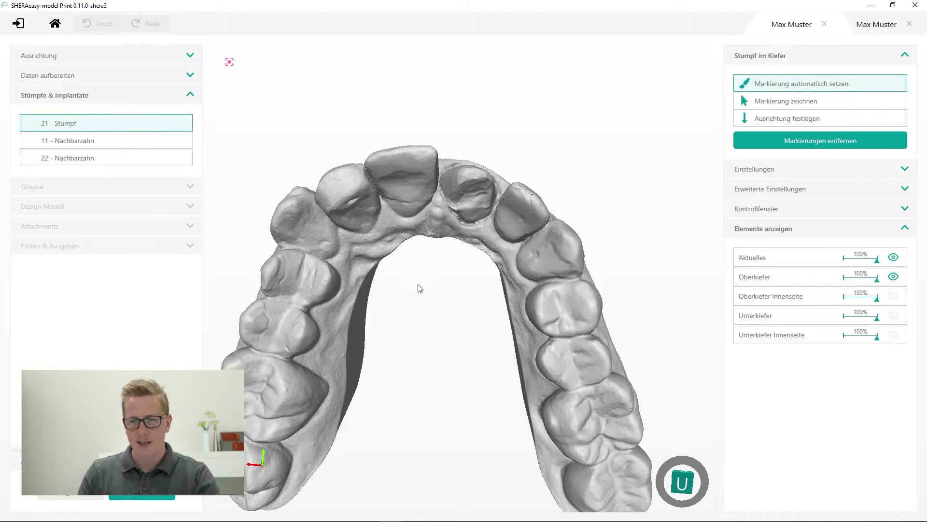
left_click_drag(418, 288, 432, 303)
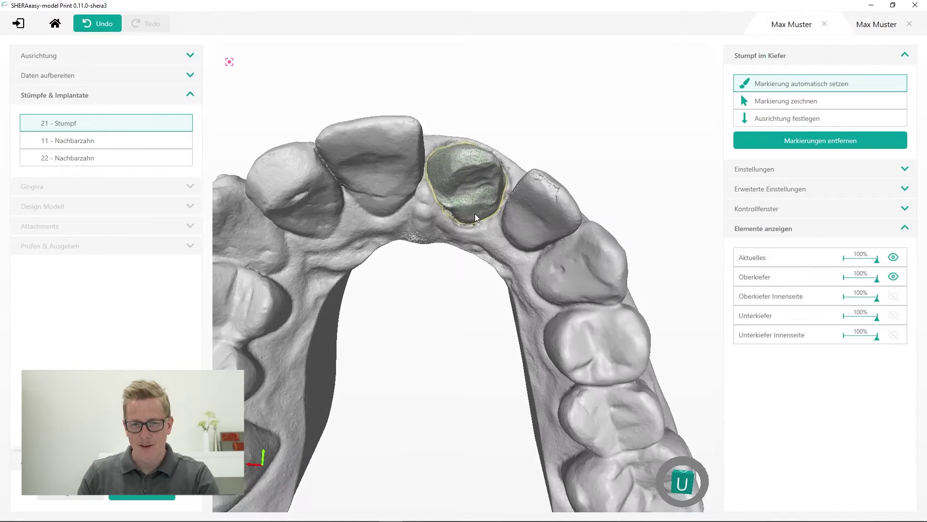
Add a control point to die 21's margin line and nudge it onto the edge.
scroll(474, 215, "up", 3)
mouse_move(466, 228)
middle_mouse_down()
mouse_move(488, 249)
mouse_move(401, 219)
mouse_move(437, 259)
mouse_move(514, 308)
mouse_move(561, 291)
mouse_move(504, 454)
mouse_move(521, 442)
middle_mouse_up()
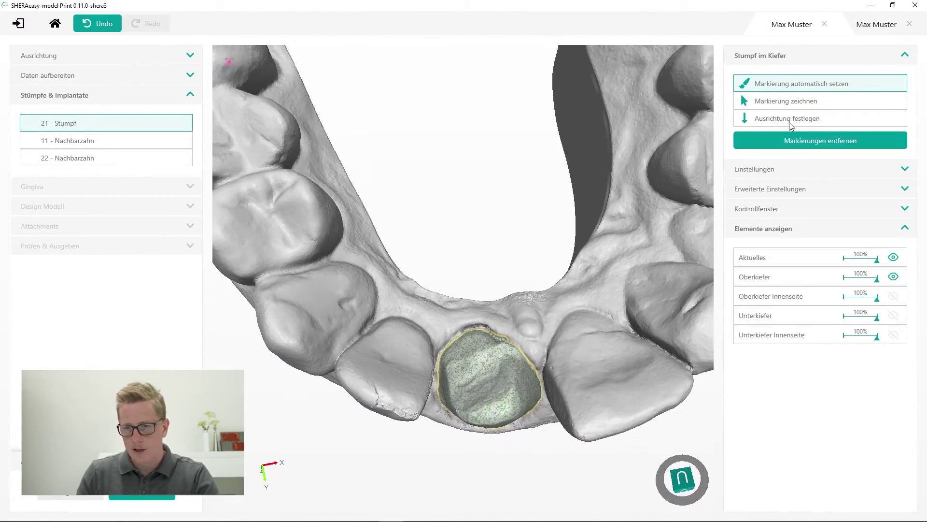
left_click(807, 104)
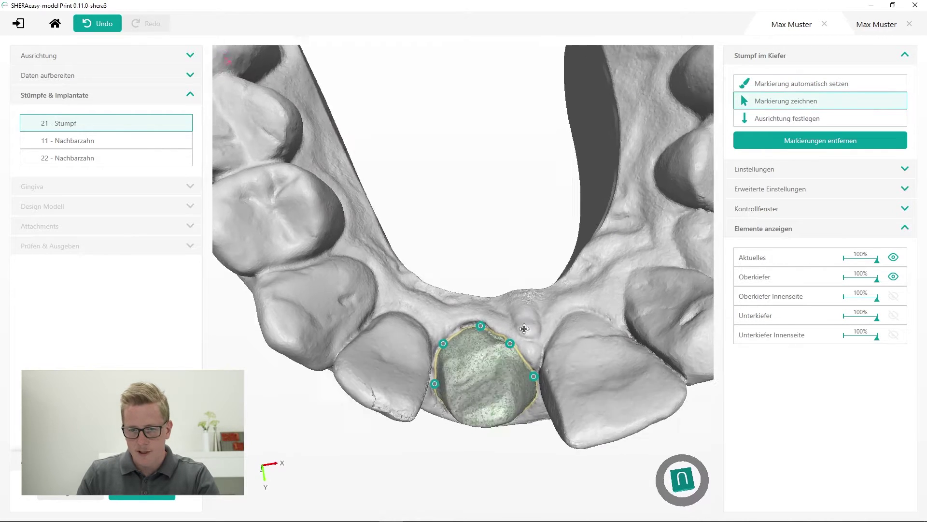
scroll(520, 347, "up", 3)
scroll(519, 347, "up", 3)
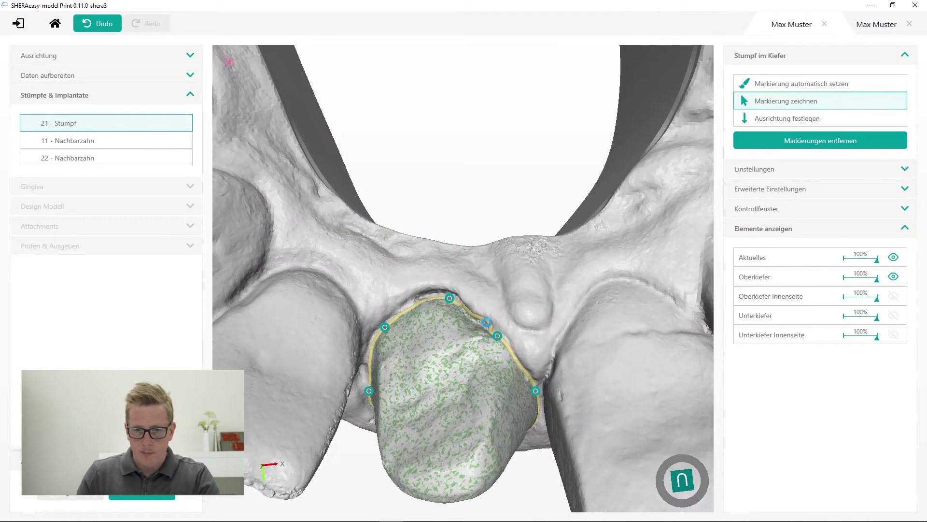
left_click(487, 322)
left_click_drag(487, 322, 483, 323)
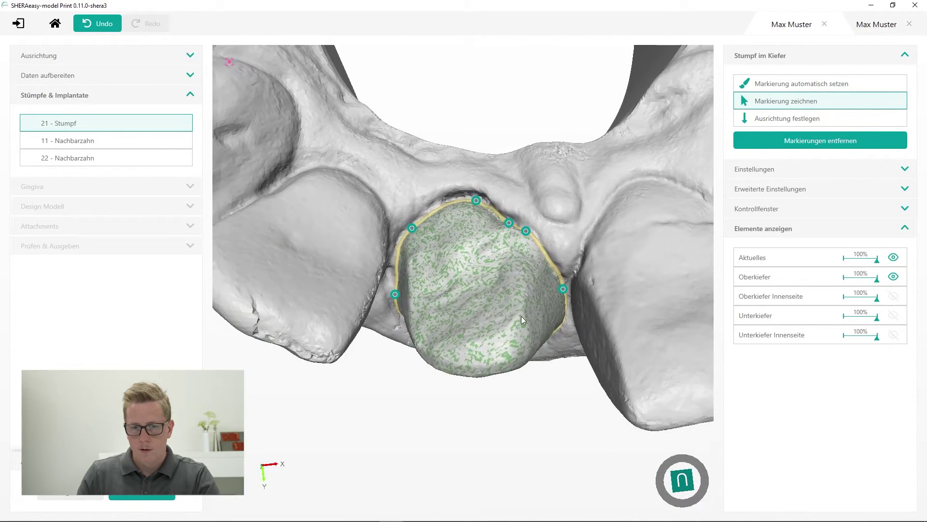
Set the upper jaw opacity to 60% and view stump 21 from the side.
mouse_move(511, 372)
middle_mouse_down()
mouse_move(544, 178)
mouse_move(522, 315)
mouse_move(527, 348)
middle_mouse_up()
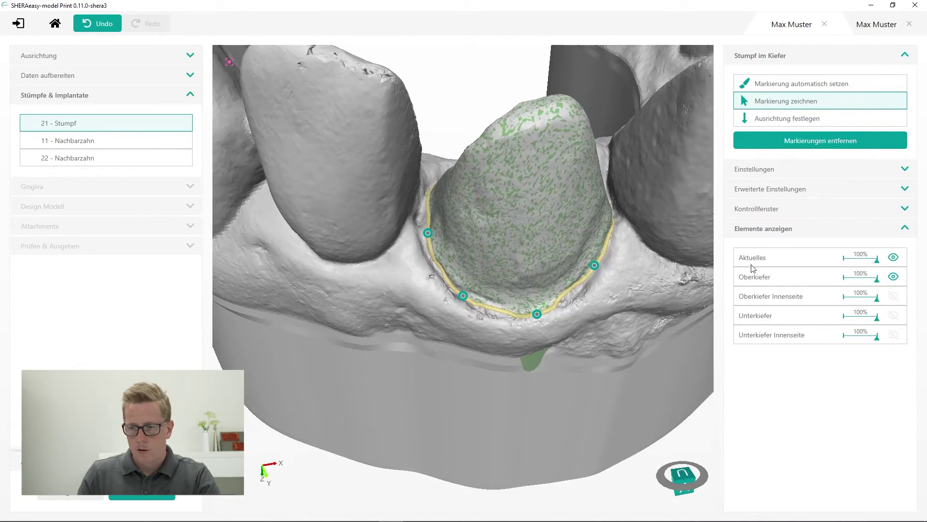
left_click_drag(878, 279, 863, 279)
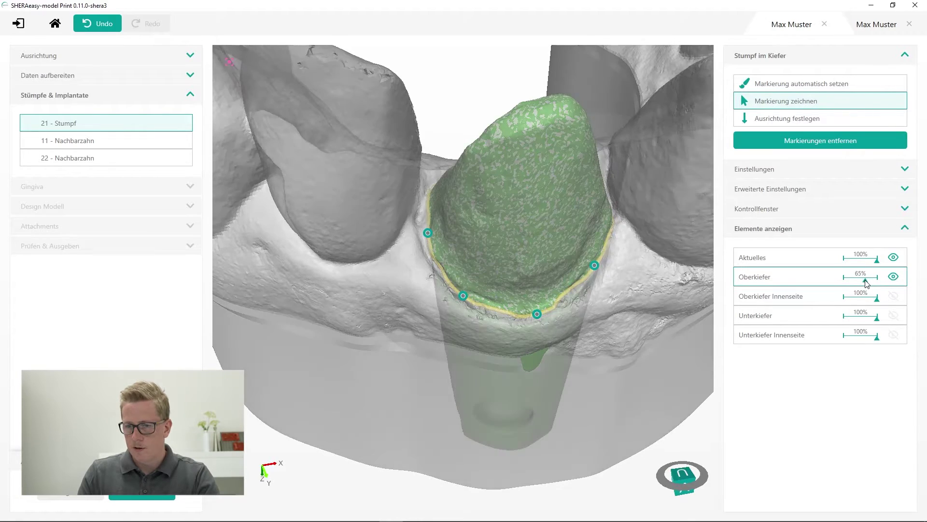
middle_click_drag(465, 313, 539, 358)
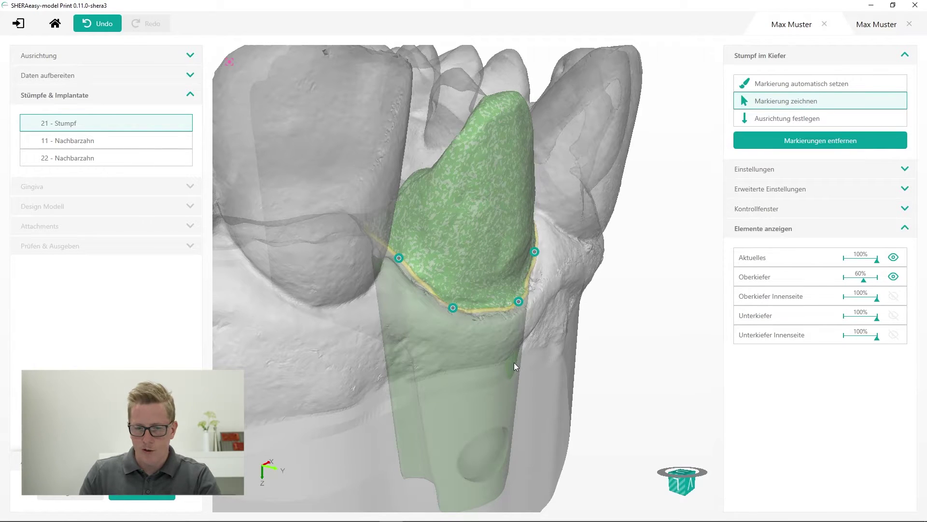
Tilt die 21's insertion axis, check it frontally, and restore upper jaw opacity to 100%.
left_click(771, 120)
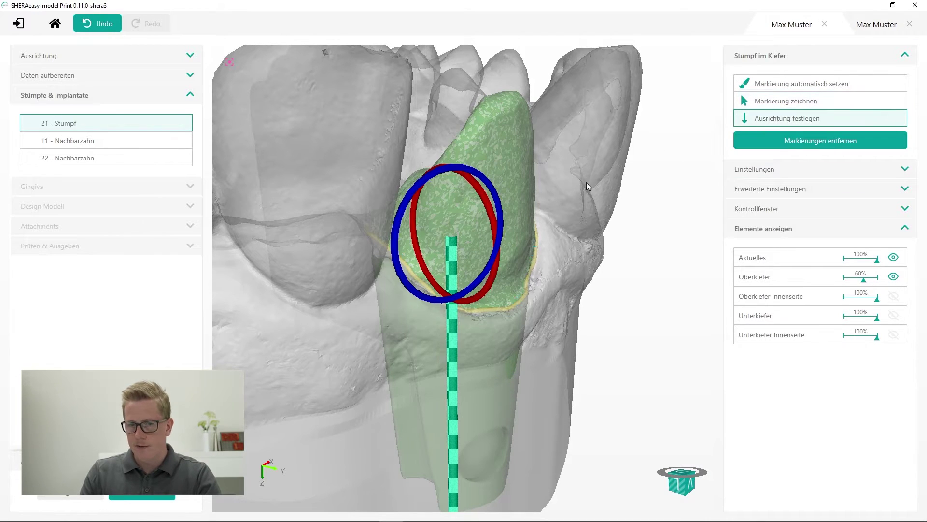
left_click_drag(508, 225, 512, 298)
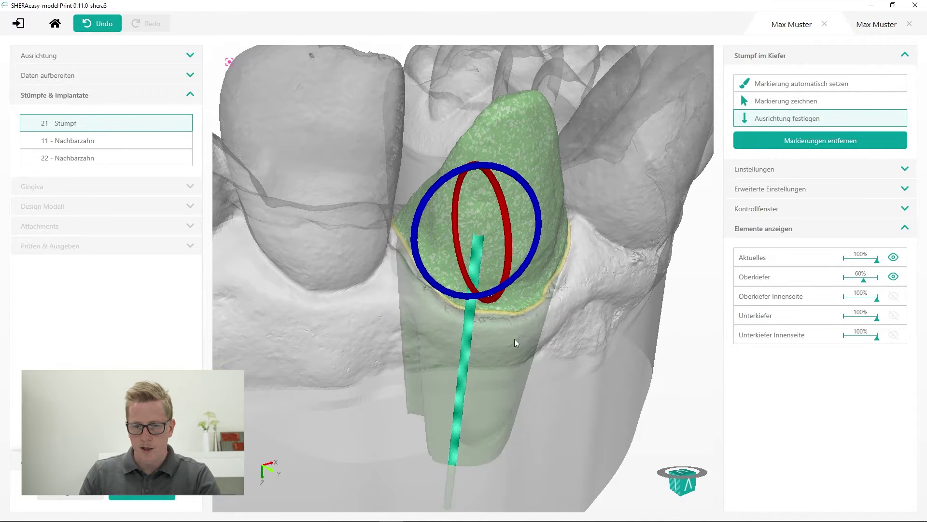
middle_click_drag(402, 326, 406, 302)
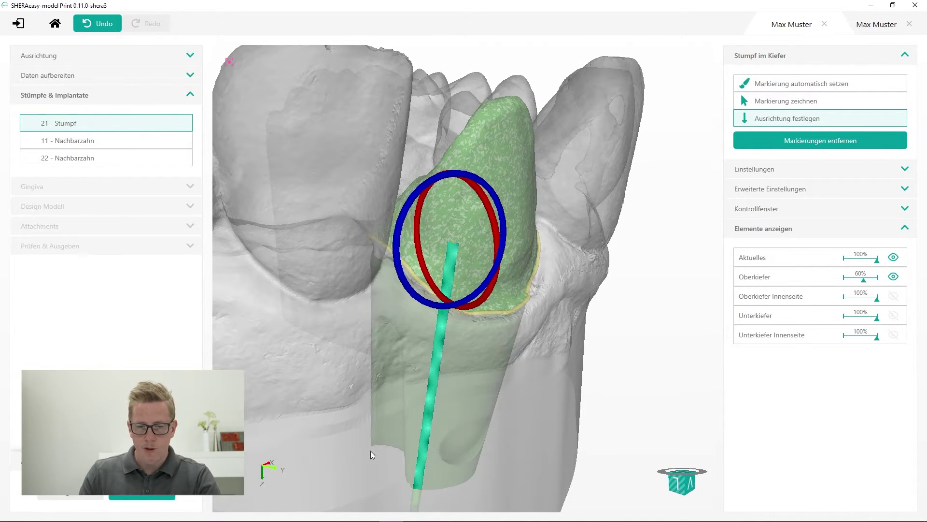
middle_click_drag(529, 375, 487, 367)
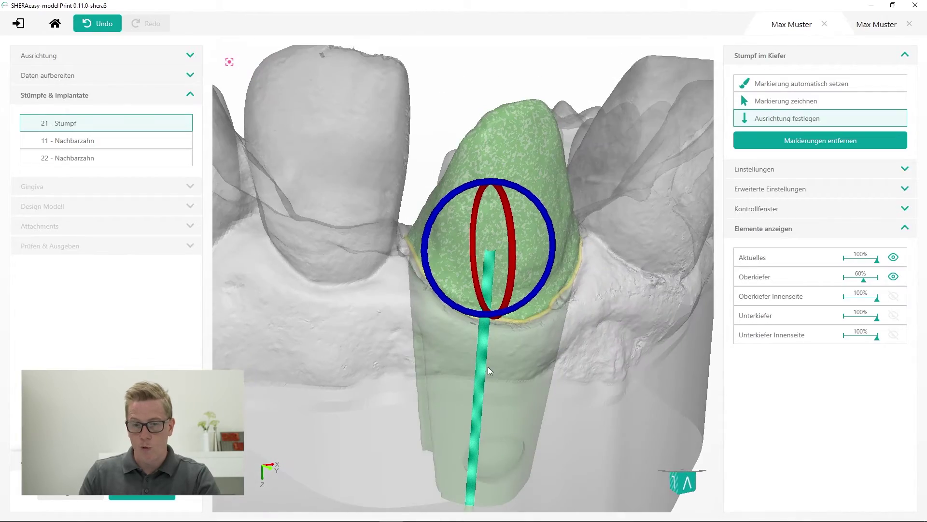
right_click_drag(487, 367, 490, 337)
mouse_move(490, 336)
middle_mouse_down()
mouse_move(281, 306)
mouse_move(496, 329)
middle_mouse_up()
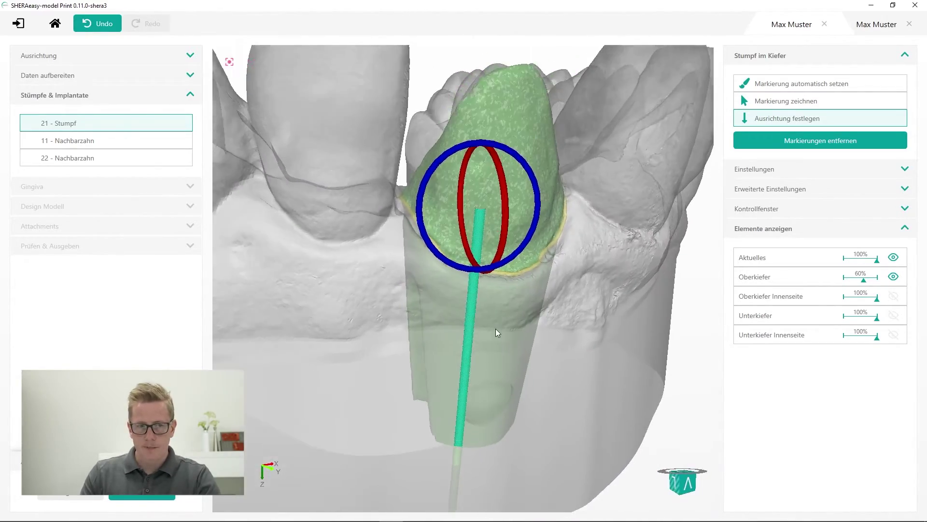
scroll(495, 328, "down", 3)
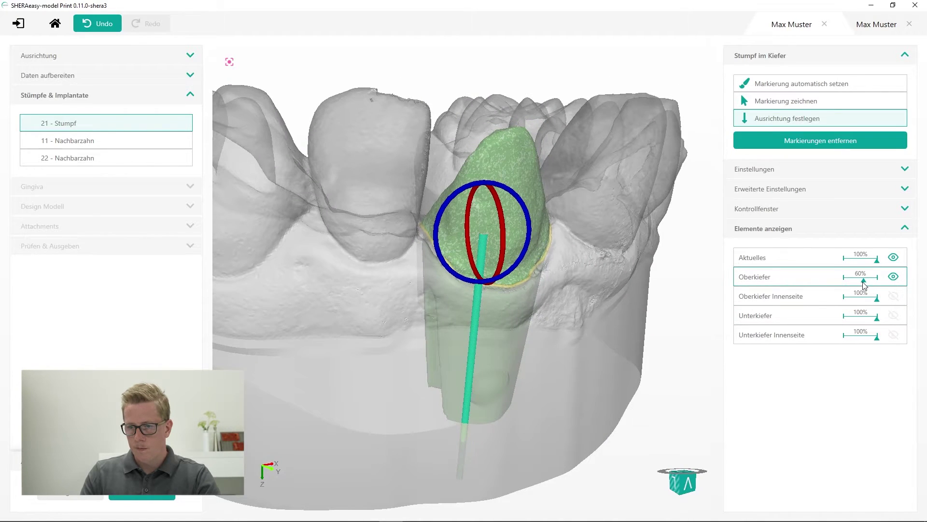
left_click_drag(863, 281, 880, 281)
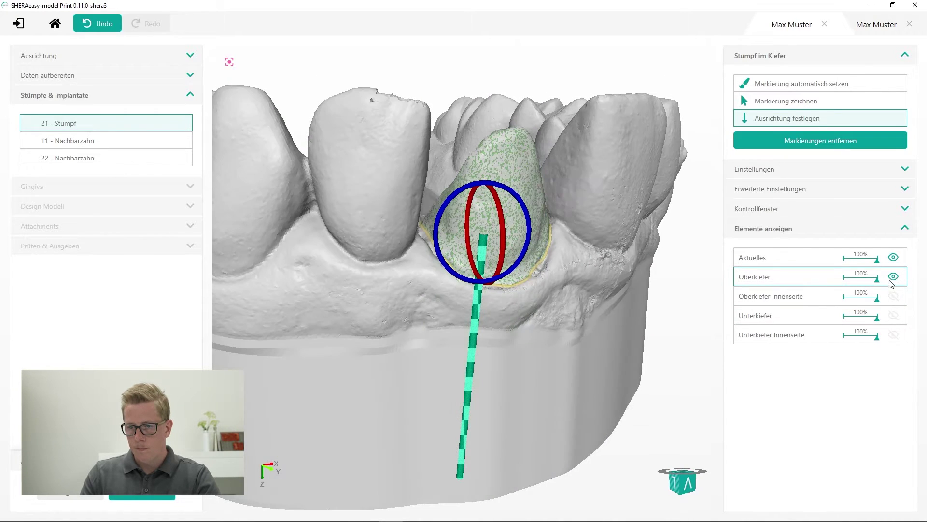
Confirm die 21 and hand-edit neighbouring tooth 11's margin line, orbiting to inspect it.
left_click(157, 498)
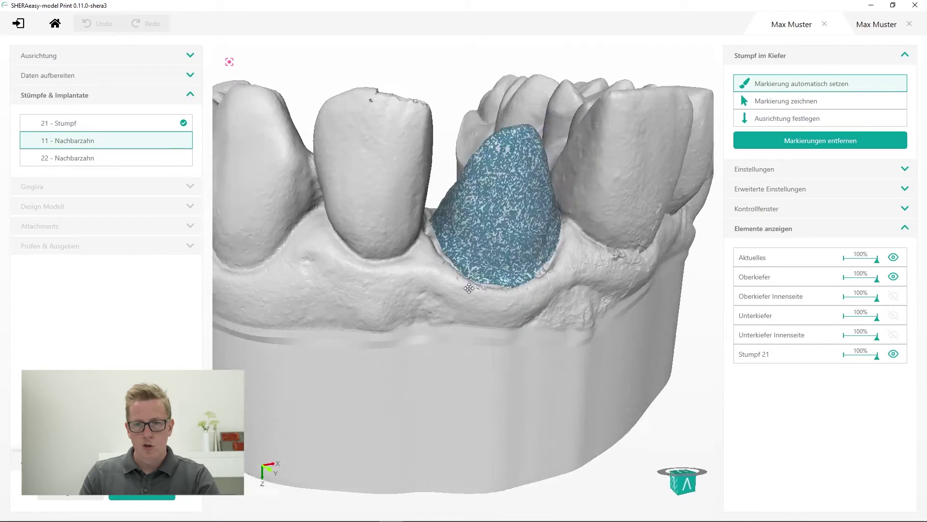
mouse_move(511, 279)
middle_mouse_down()
mouse_move(505, 307)
mouse_move(463, 327)
mouse_move(474, 350)
mouse_move(503, 278)
middle_mouse_up()
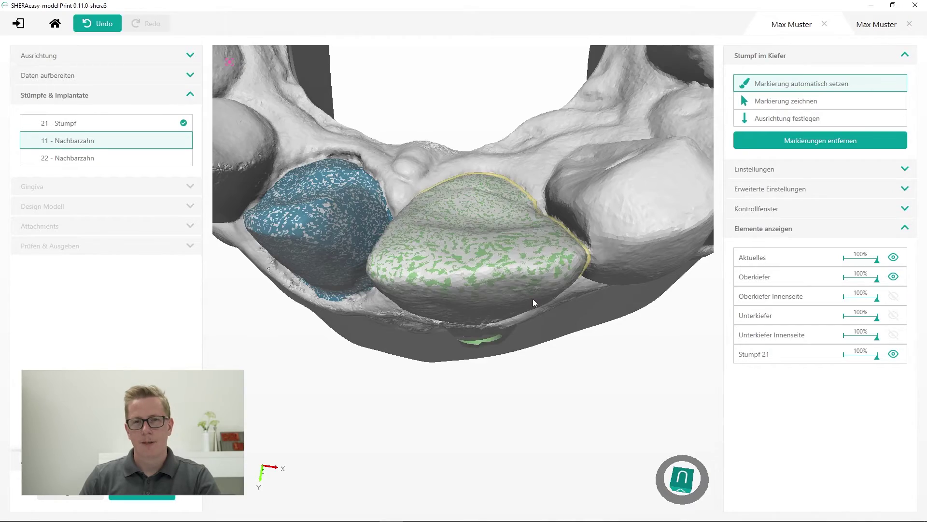
left_click_drag(533, 298, 466, 170)
left_click(783, 103)
left_click_drag(615, 181, 523, 183)
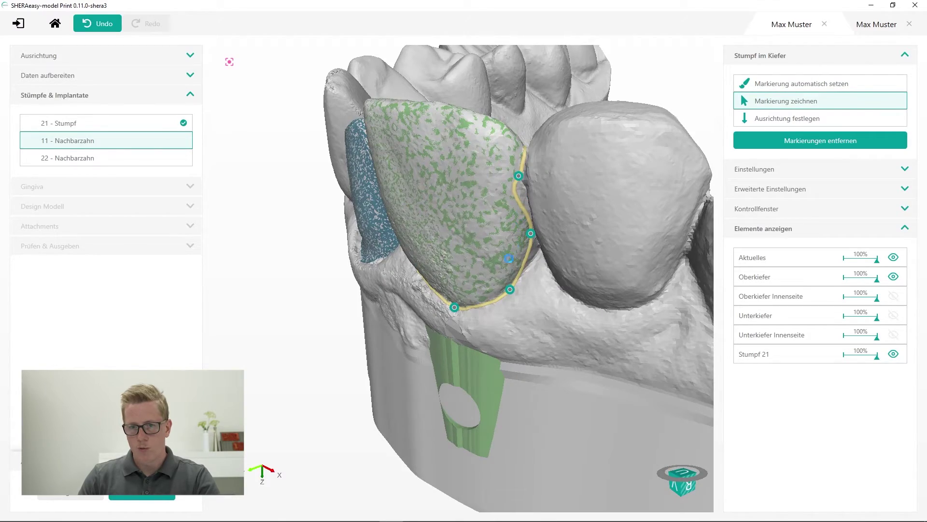
mouse_move(520, 198)
left_mouse_down()
mouse_move(512, 221)
mouse_move(523, 238)
left_mouse_up()
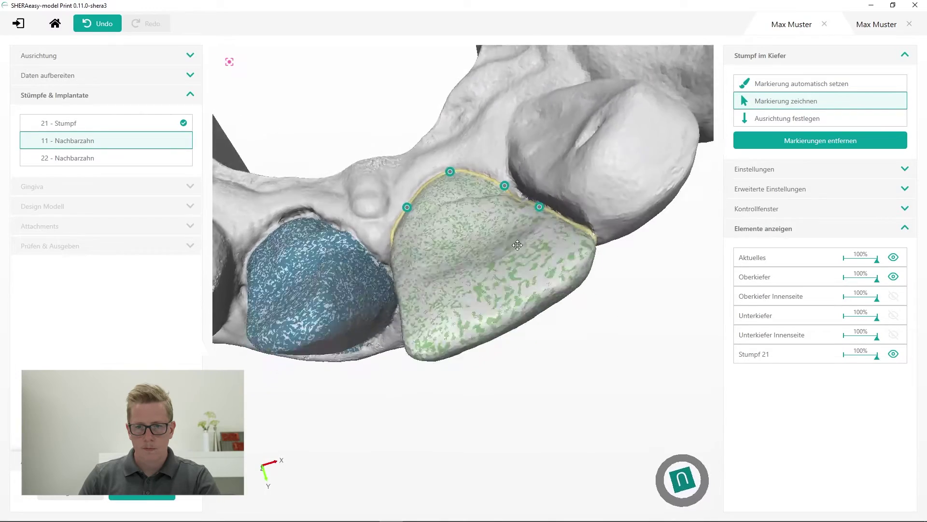
Tilt tooth 11's insertion axis and check it with the upper jaw at 70% opacity.
left_click(792, 119)
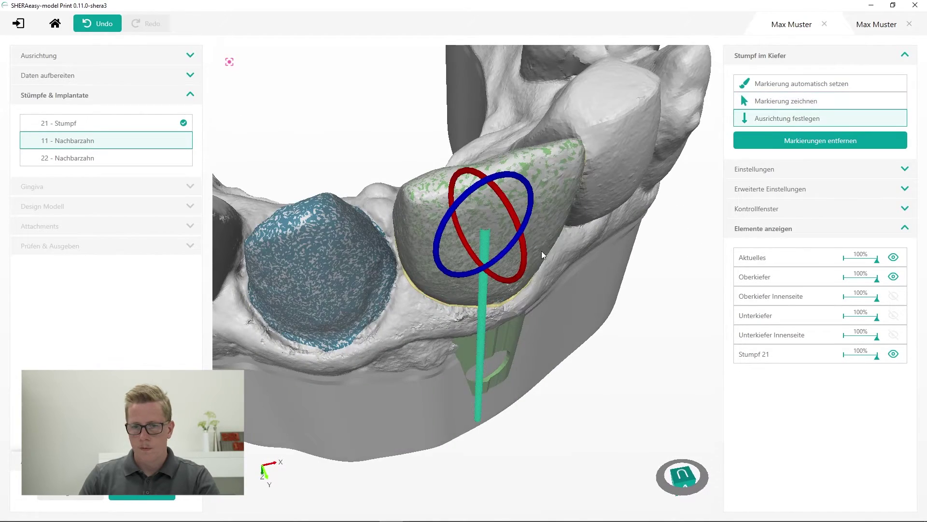
left_click_drag(524, 244, 525, 256)
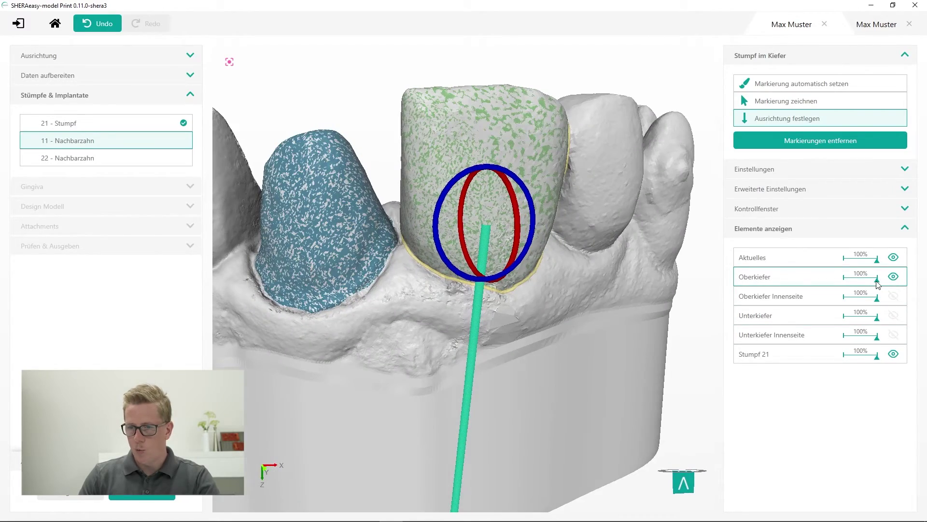
left_click_drag(877, 280, 868, 280)
mouse_move(441, 314)
left_mouse_down()
mouse_move(428, 293)
mouse_move(474, 272)
mouse_move(486, 284)
left_mouse_up()
Finish tooth 11, move to tooth 22, and restore upper jaw opacity to 100%.
left_click(167, 498)
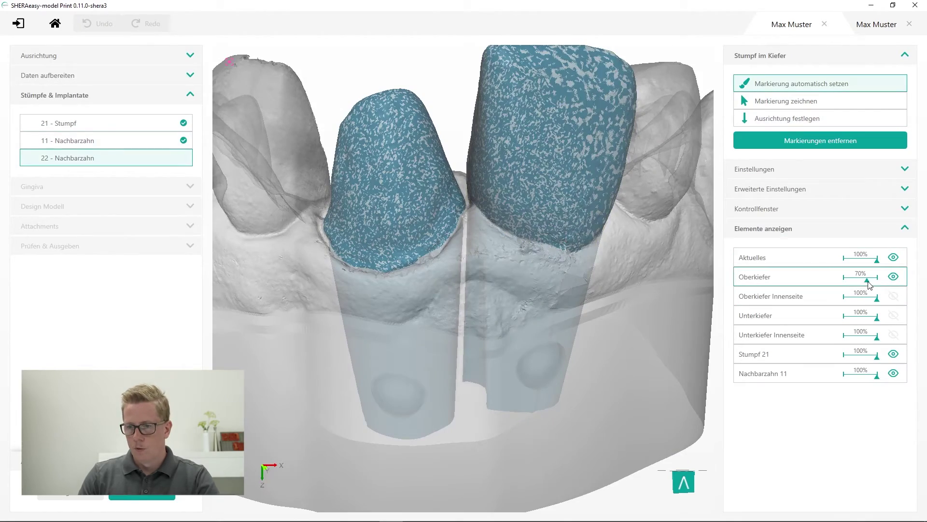
left_click_drag(867, 280, 878, 279)
mouse_move(474, 211)
left_mouse_down()
mouse_move(434, 212)
mouse_move(391, 231)
left_mouse_up()
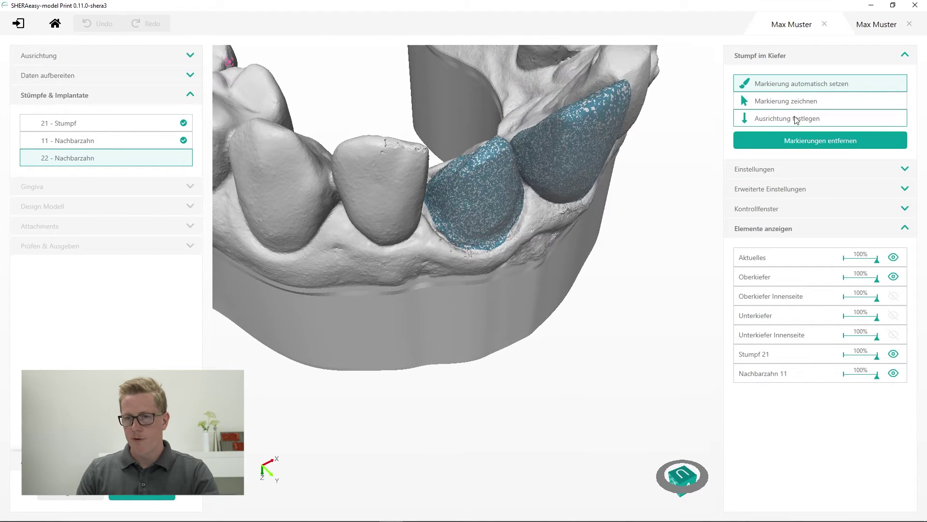
Draw tooth 22's margin line by hand with points around its front and back.
left_click(812, 105)
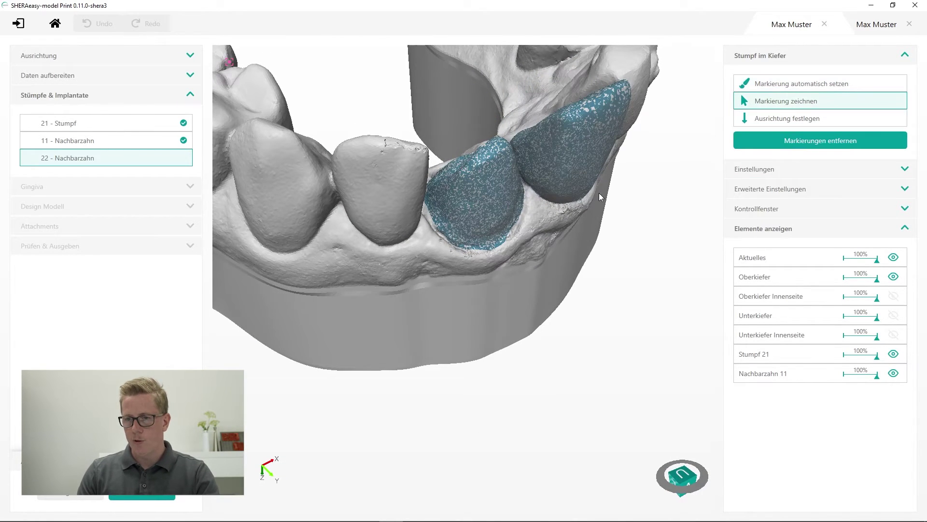
left_click_drag(598, 192, 347, 163)
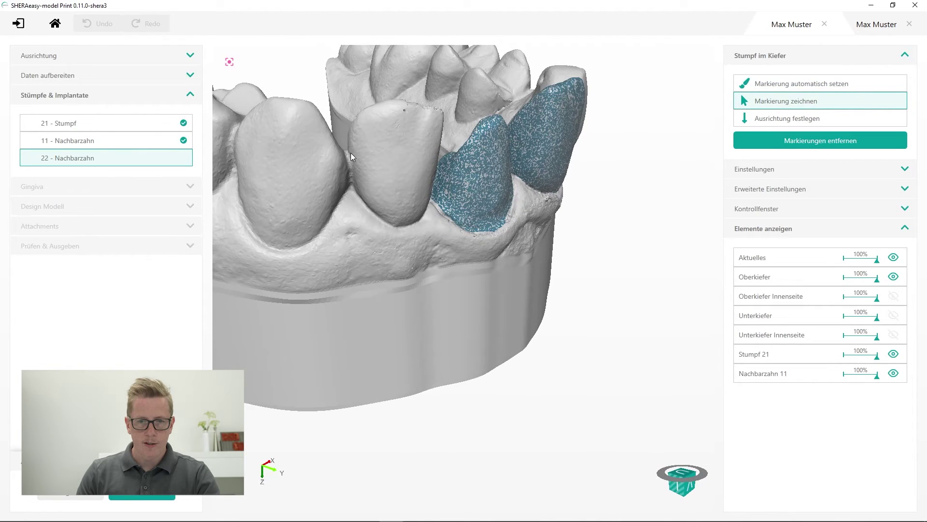
left_click(349, 153)
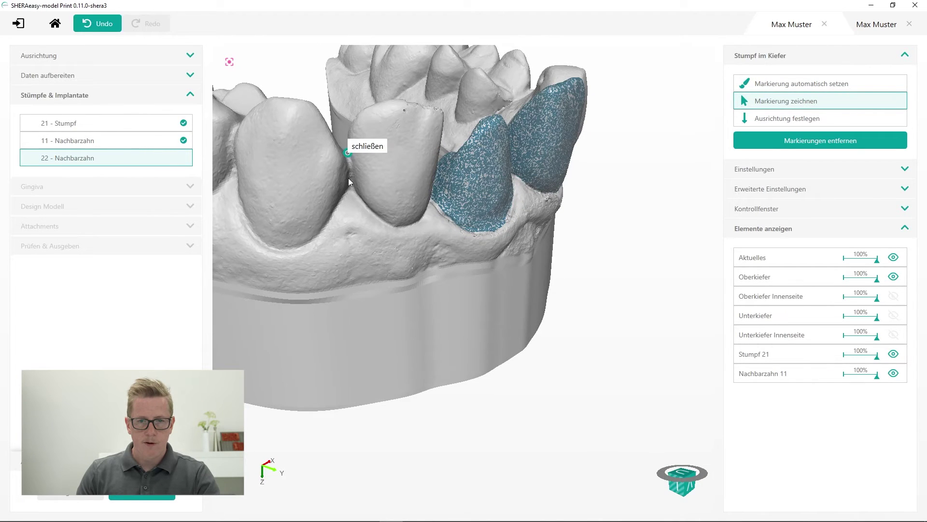
left_click(374, 214)
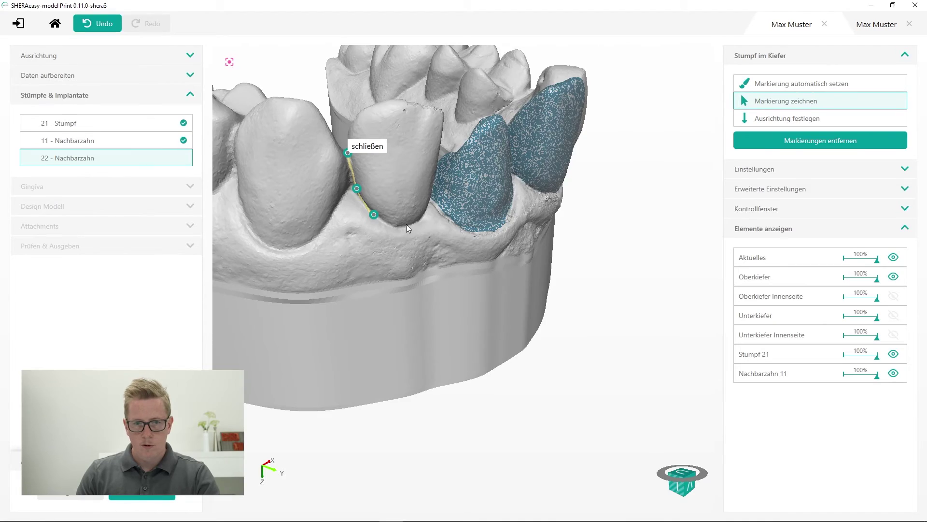
mouse_move(406, 224)
right_mouse_down()
mouse_move(412, 196)
mouse_move(467, 190)
right_mouse_up()
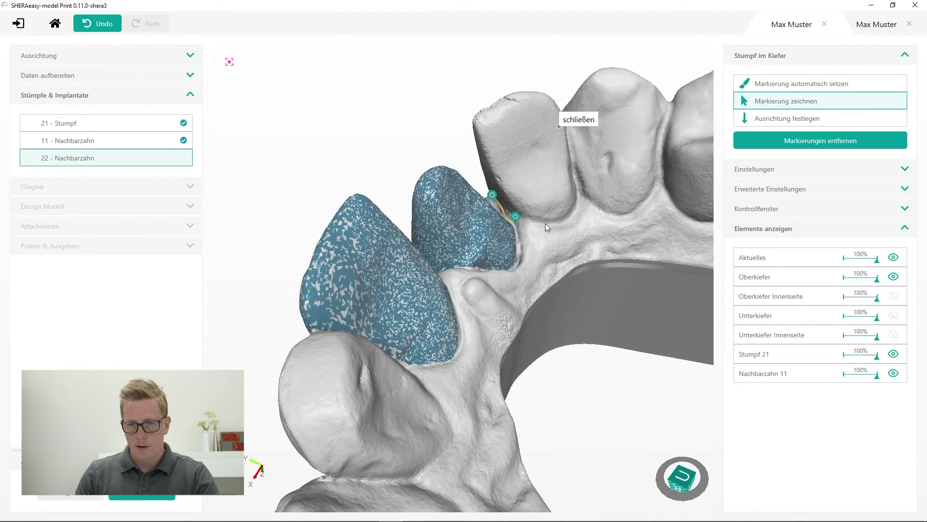
left_click(574, 181)
left_click(566, 138)
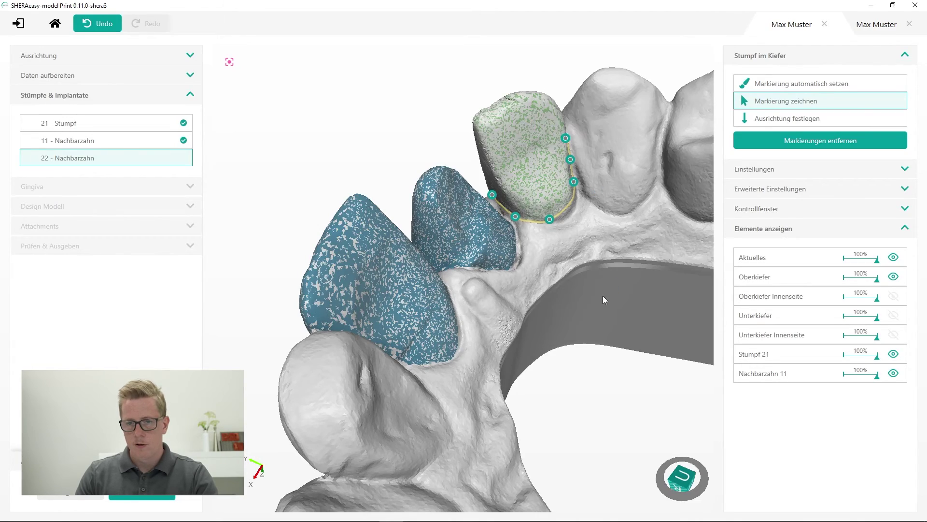
right_click_drag(369, 303, 400, 190)
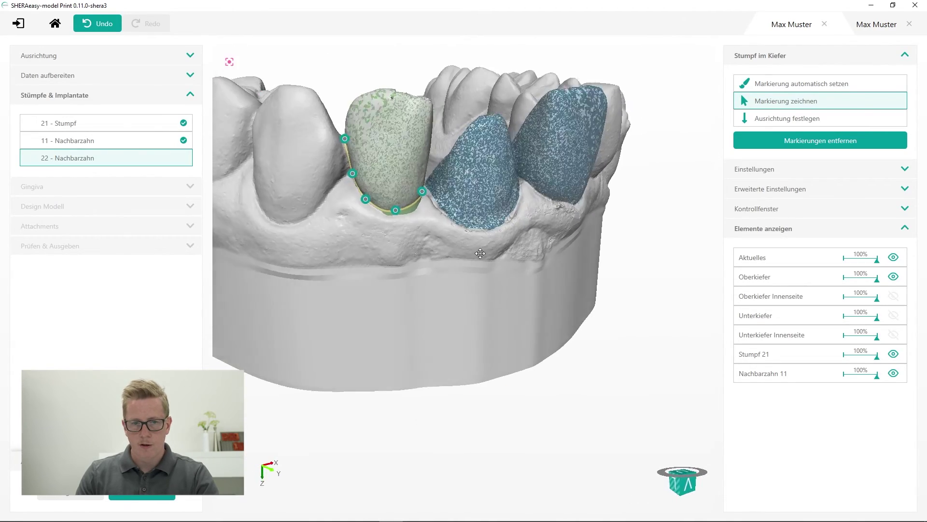
Tilt tooth 22's insertion axis using the red and blue rotation rings.
left_click(769, 122)
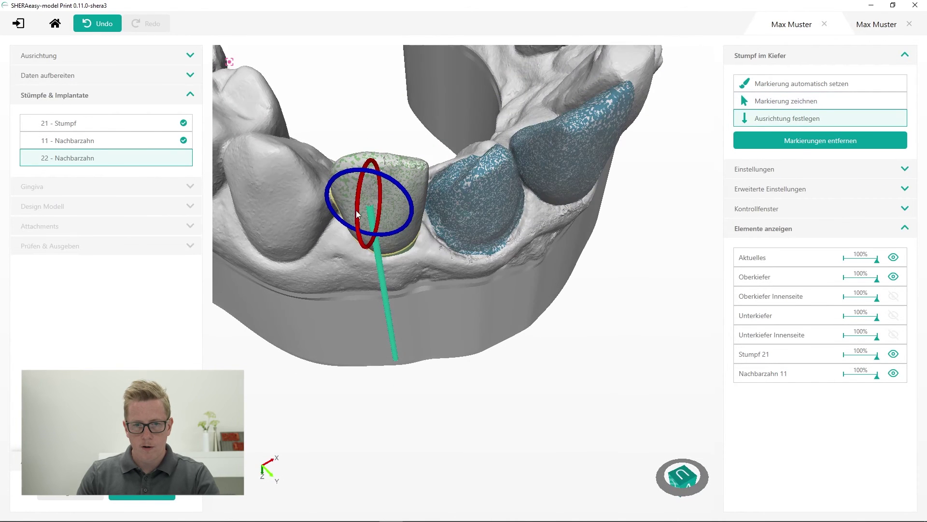
left_click_drag(356, 210, 355, 214)
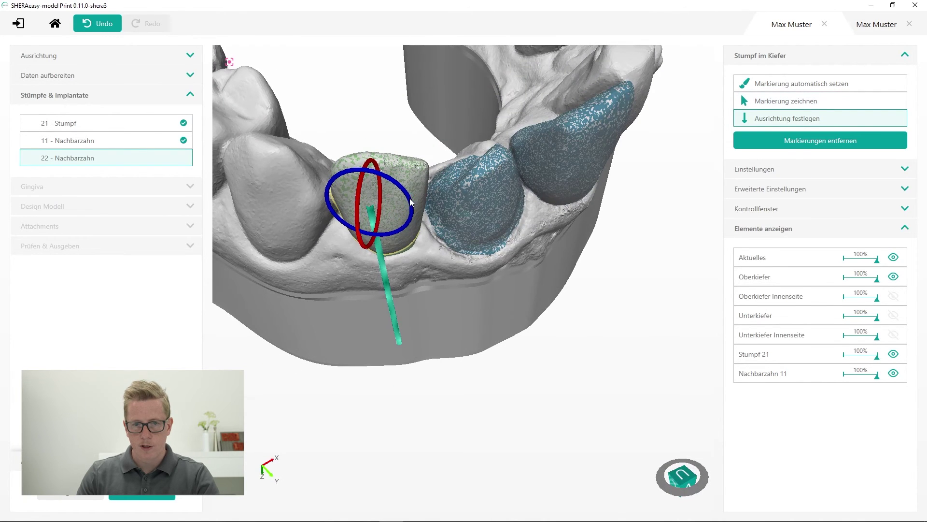
left_click_drag(410, 201, 412, 203)
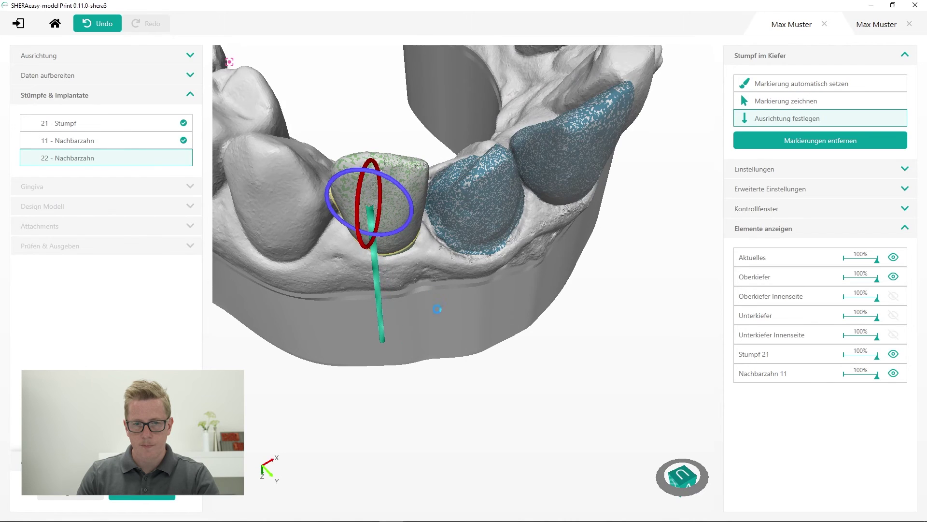